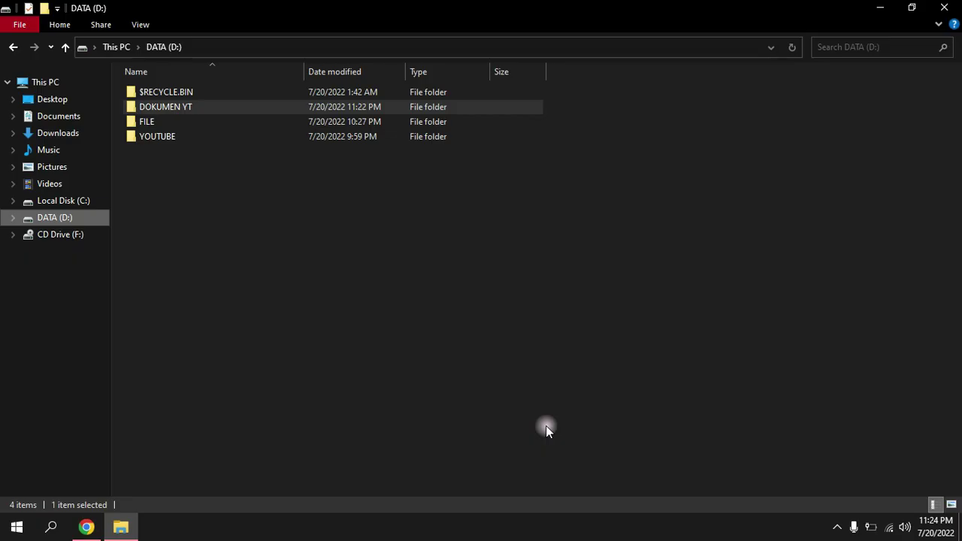
Find the Command Prompt through Windows search with "cmd" and run it as administrator
{"action": "left_click", "coordinate": [50, 527]}
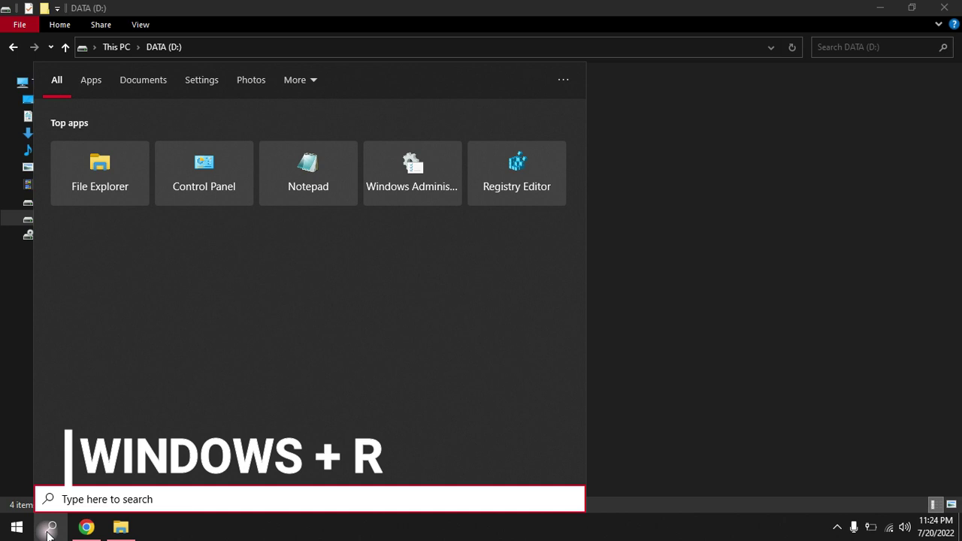
{"action": "type", "text": "cmd"}
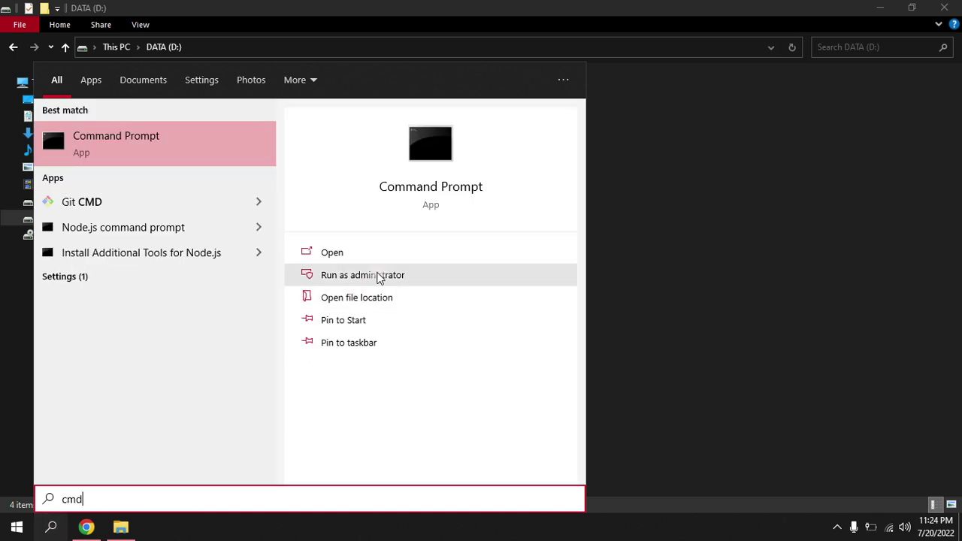
{"action": "left_click", "coordinate": [379, 276]}
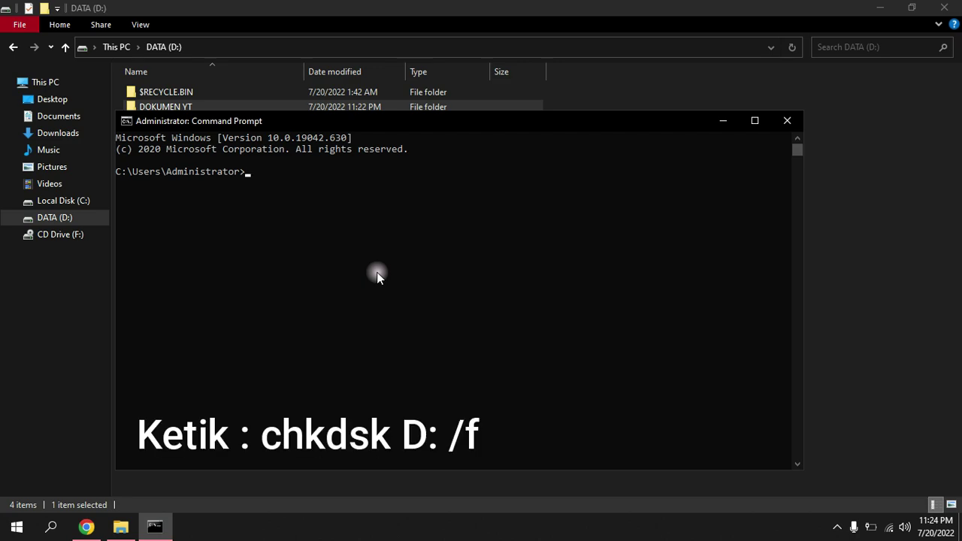
Check drive D for file system errors and fix them by running "chkdsk D: /f"
{"action": "type", "text": "chkdsk D"}
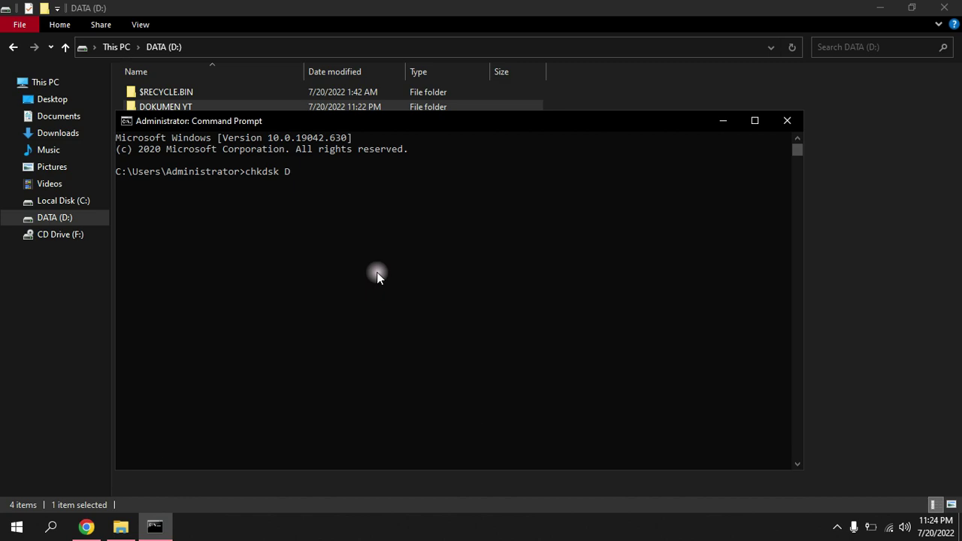
{"action": "type", "text": ": /f"}
{"action": "key", "text": "Return"}
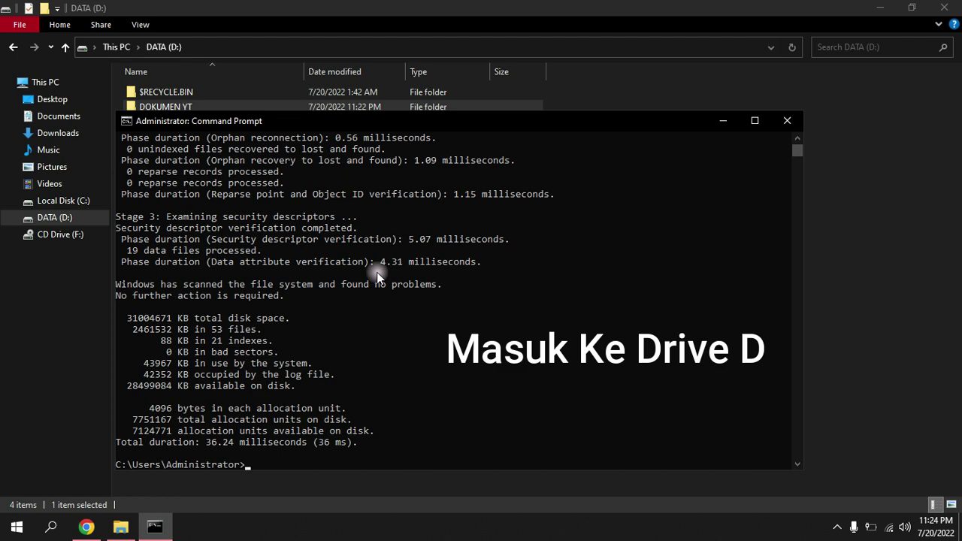
Change to drive D: in the Command Prompt and enter the command "atrrib -h -r -s /s /d *.*"
{"action": "type", "text": "D:"}
{"action": "key", "text": "Return"}
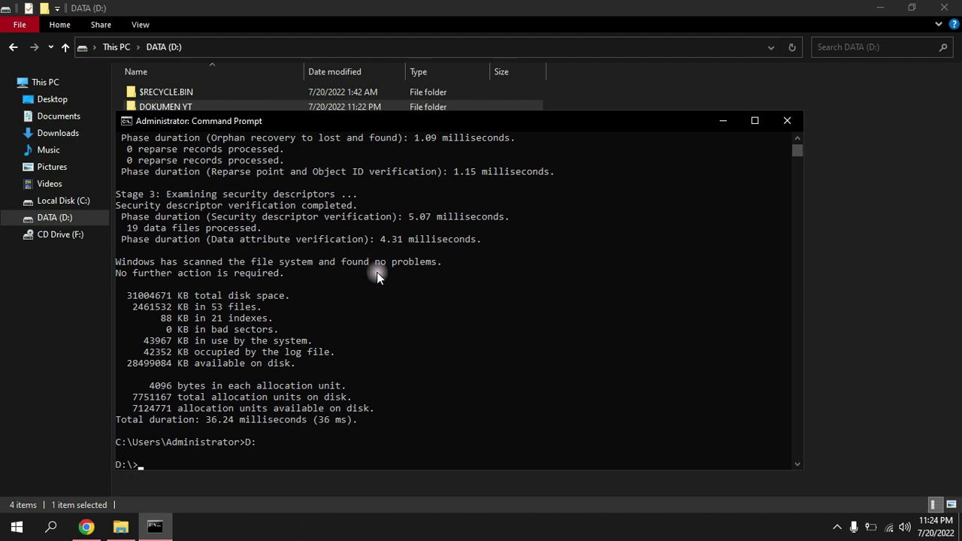
{"action": "type", "text": "atrr"}
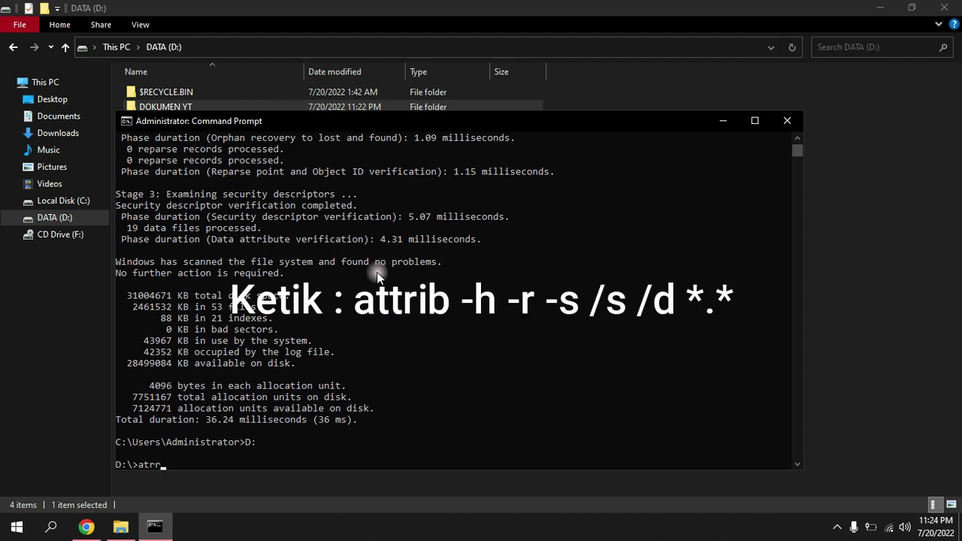
{"action": "type", "text": "ib -h -r -s /s /d *.*"}
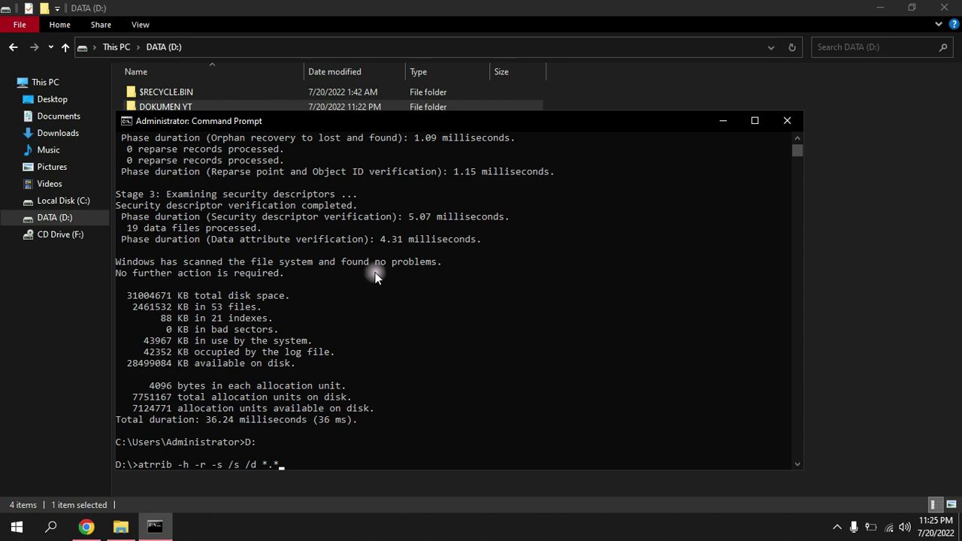
Go to the desktop and launch iMyFone D-Back for Windows
{"action": "left_click", "coordinate": [120, 529]}
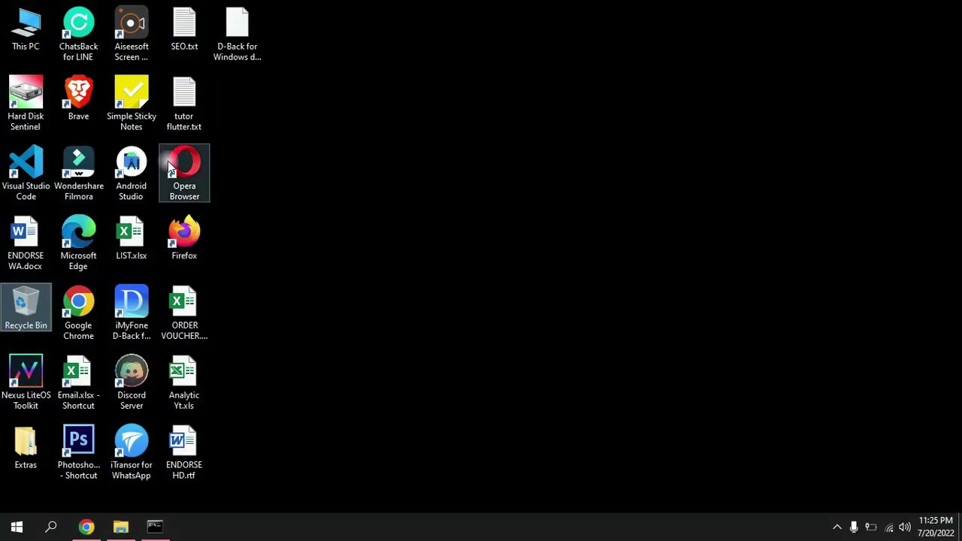
{"action": "left_click", "coordinate": [140, 303]}
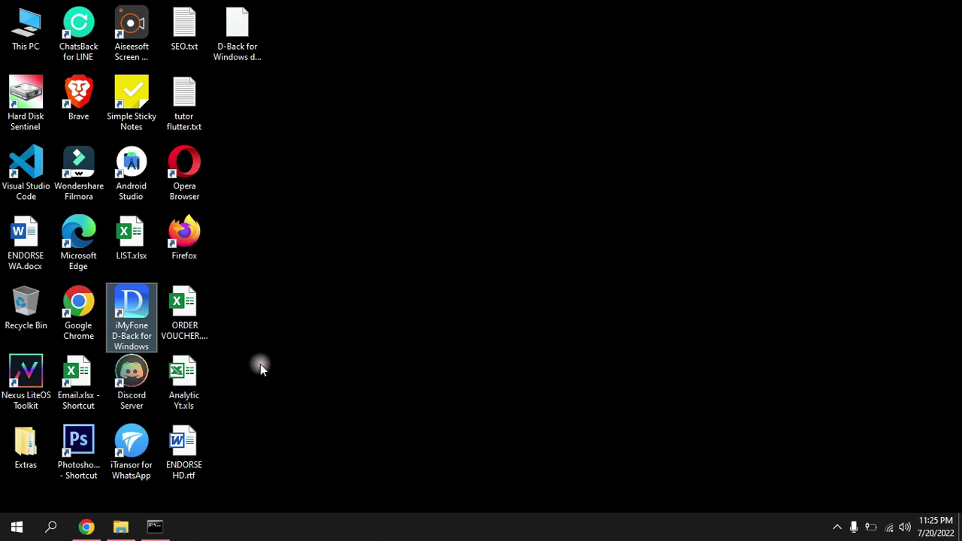
Switch to File Explorer, open the DOKUMEN YT folder on drive D and delete gambar_thumbnail.mp4
{"action": "left_click", "coordinate": [123, 530]}
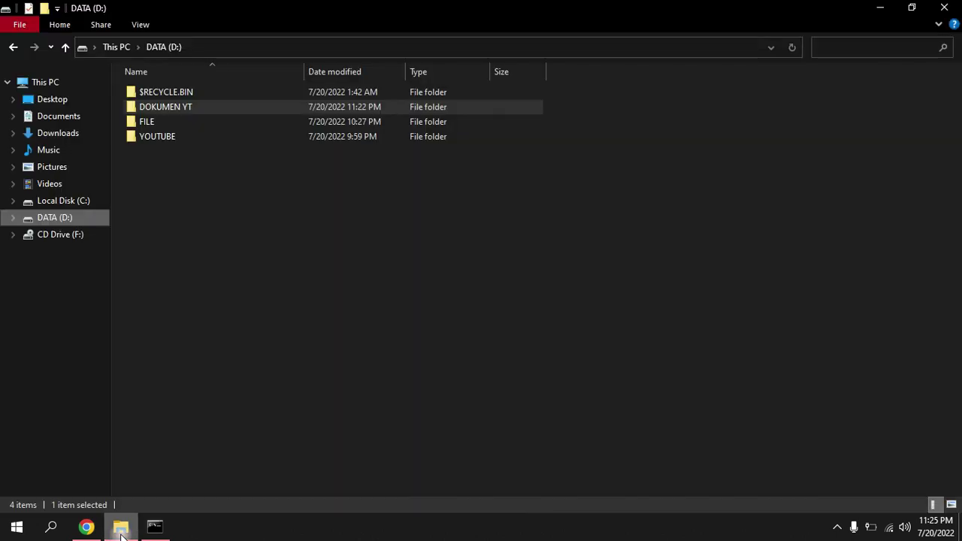
{"action": "double_click", "coordinate": [180, 107]}
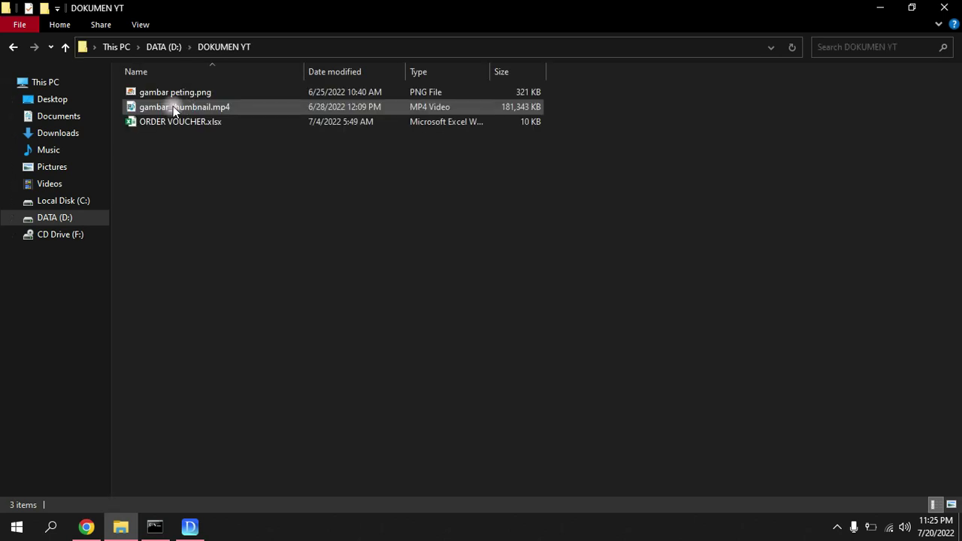
{"action": "left_click", "coordinate": [151, 112]}
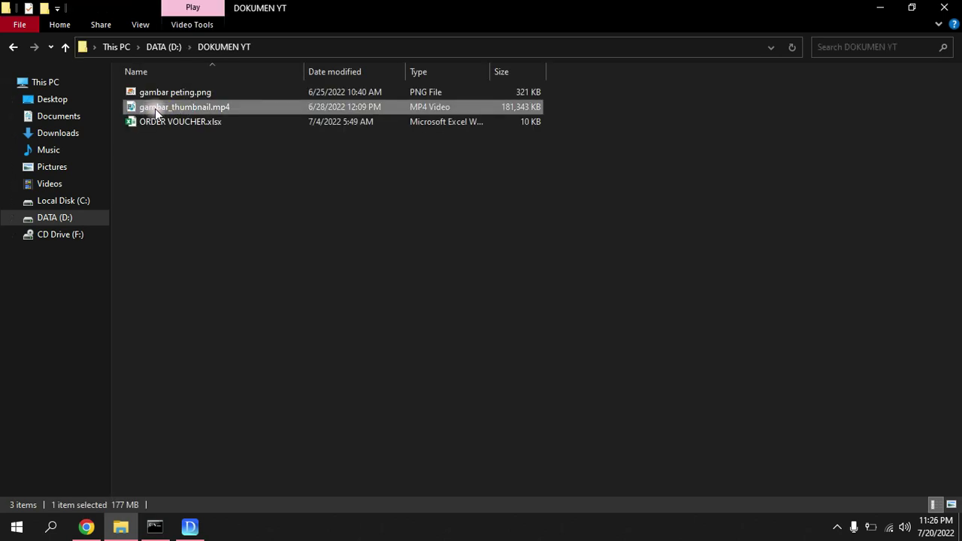
{"action": "key", "text": "Delete"}
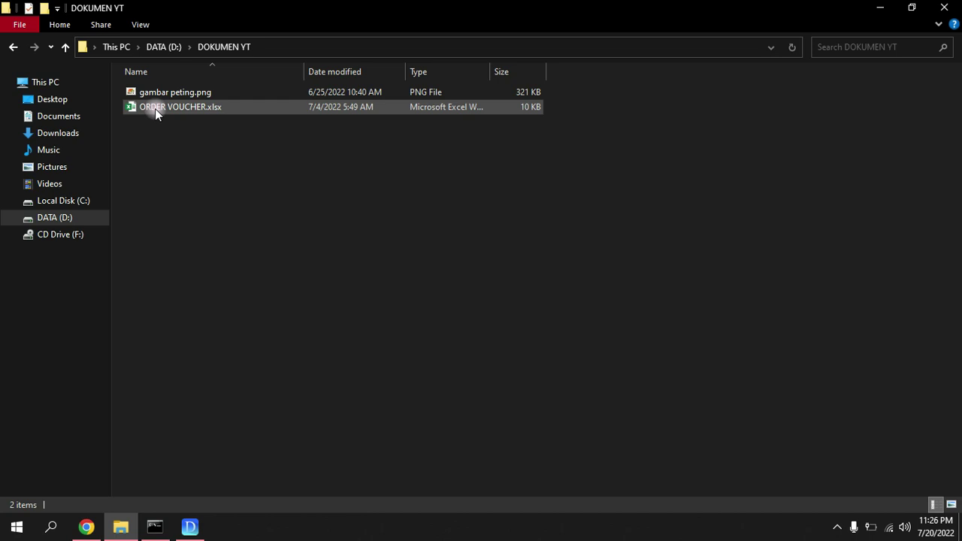
Switch to iMyFone D-Back, scan the DATA (D) drive for lost files and dismiss the completion notice
{"action": "left_click", "coordinate": [189, 527]}
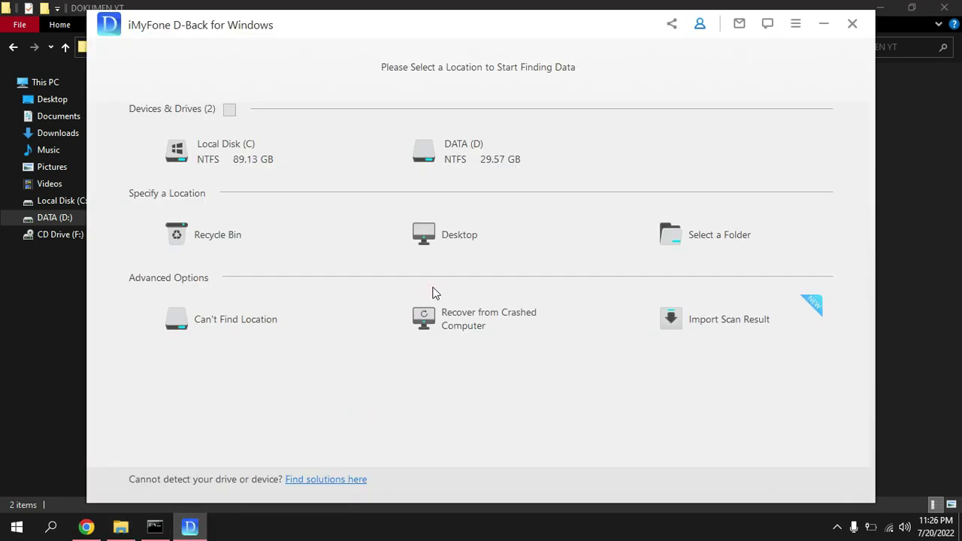
{"action": "left_click", "coordinate": [446, 155]}
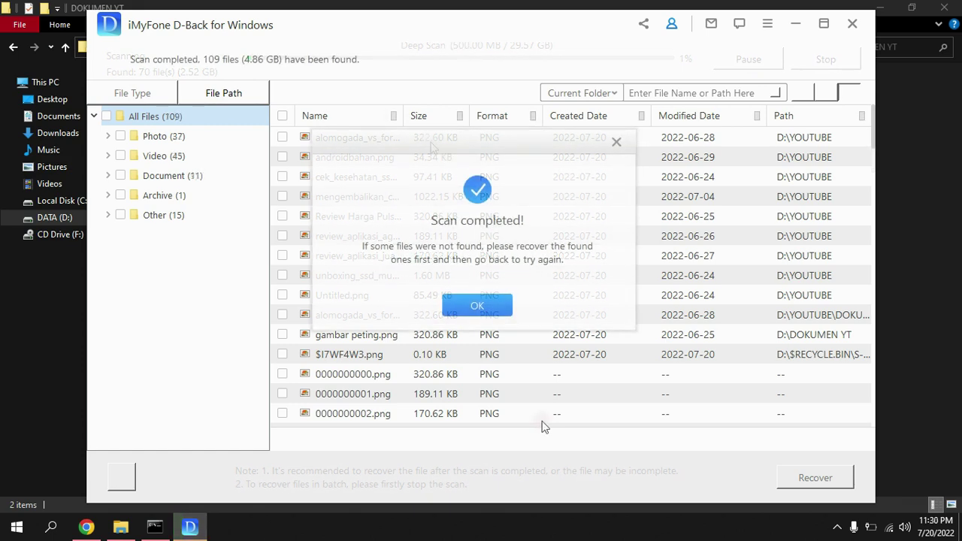
{"action": "left_click", "coordinate": [480, 306]}
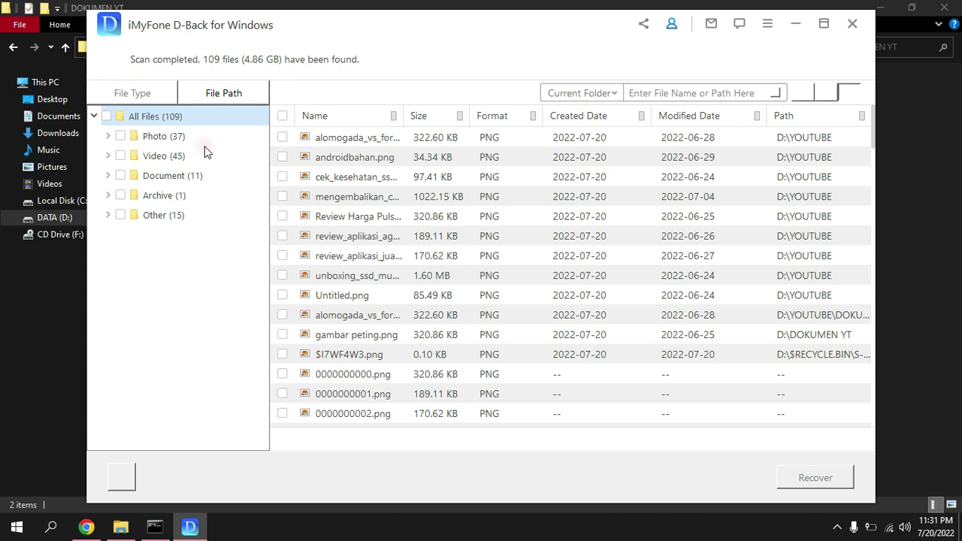
Expand the Photo category in the scan results, list its PNG files and select only gambar peting.png
{"action": "left_click", "coordinate": [121, 137]}
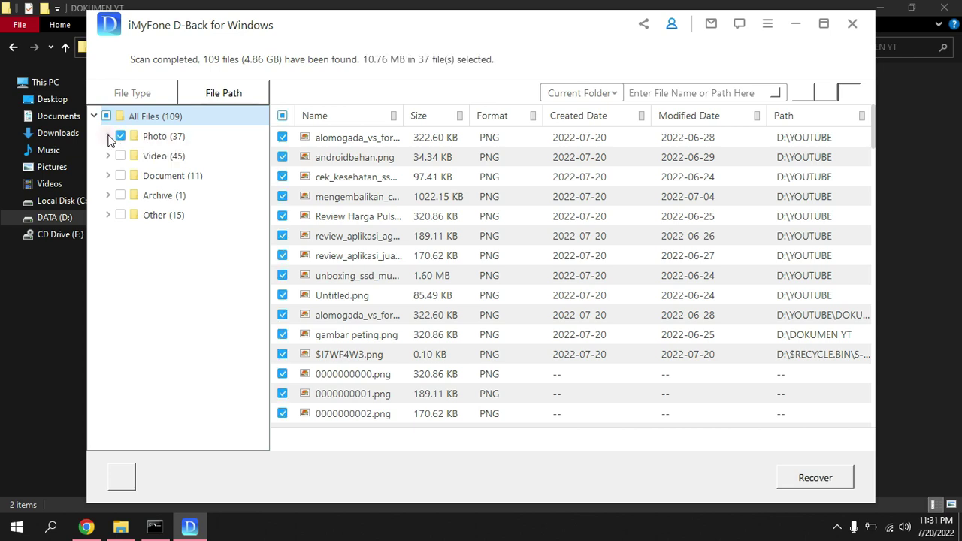
{"action": "left_click", "coordinate": [109, 136]}
{"action": "left_click", "coordinate": [121, 137]}
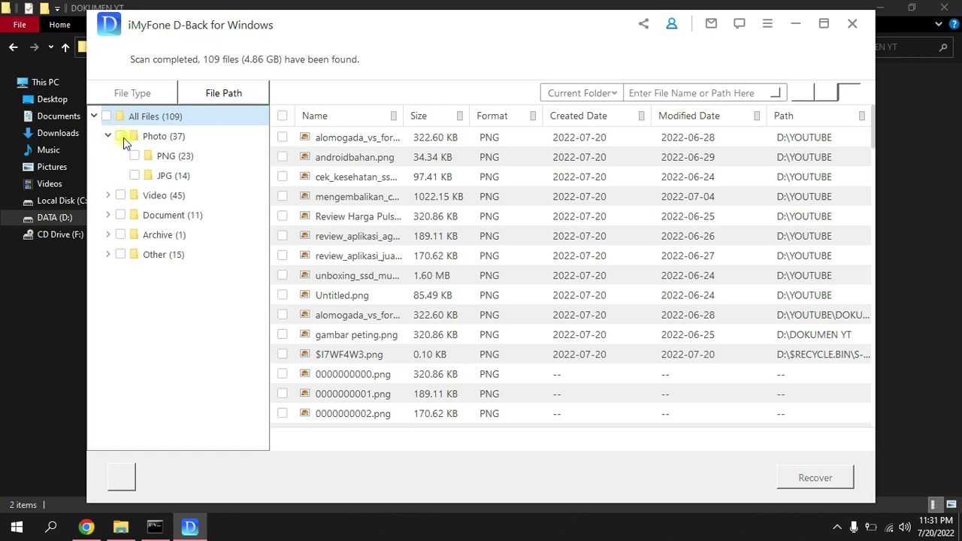
{"action": "left_click", "coordinate": [171, 160]}
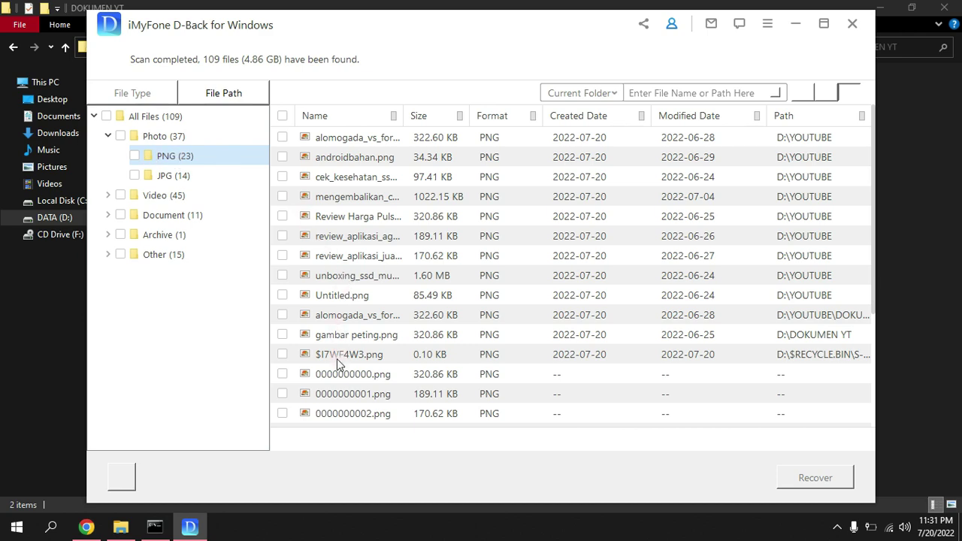
{"action": "left_click", "coordinate": [284, 334]}
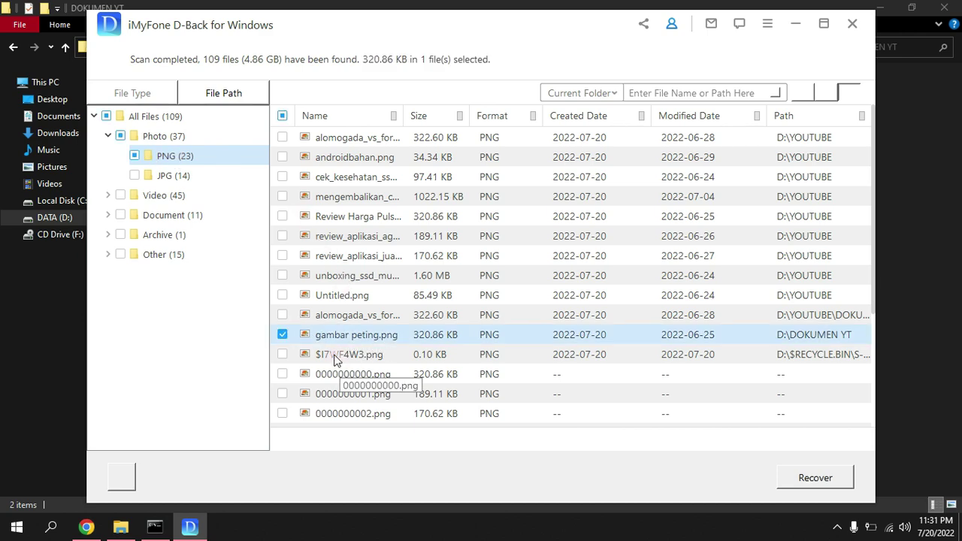
Preview gambar peting.png from the scan results and close the preview
{"action": "double_click", "coordinate": [376, 337]}
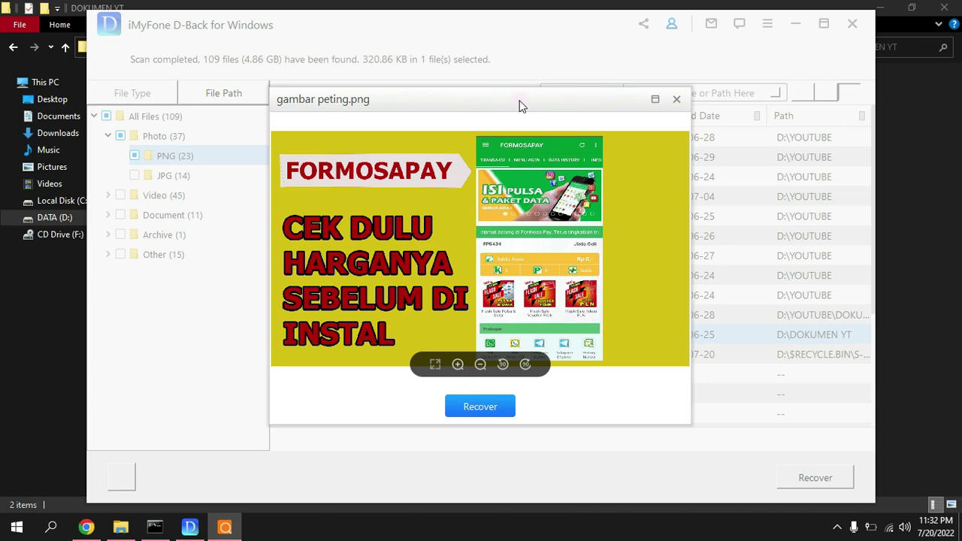
{"action": "left_click_drag", "start_coordinate": [522, 106], "coordinate": [438, 120]}
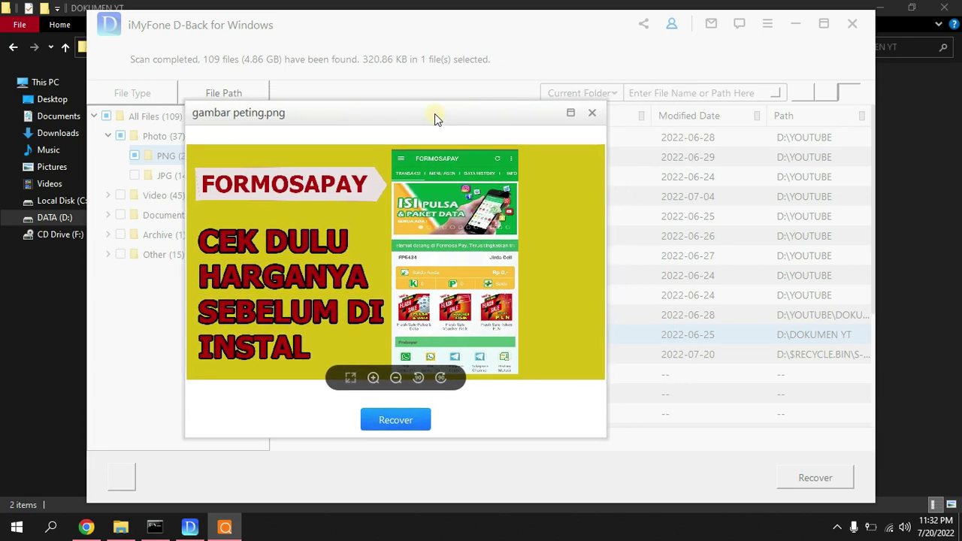
{"action": "left_click", "coordinate": [593, 114]}
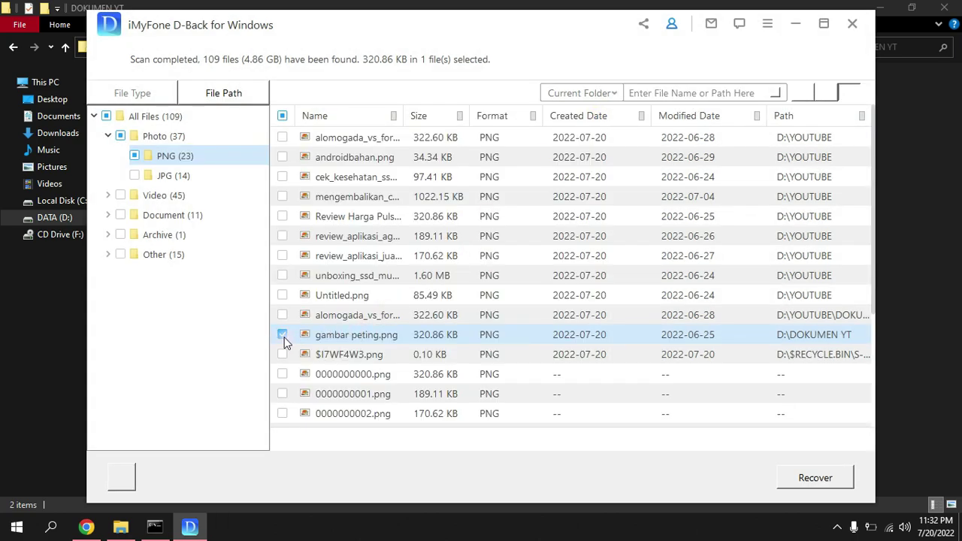
Recover the selected image to D:/FILE, accept saving on the source partition and close the completion message
{"action": "left_click", "coordinate": [819, 478]}
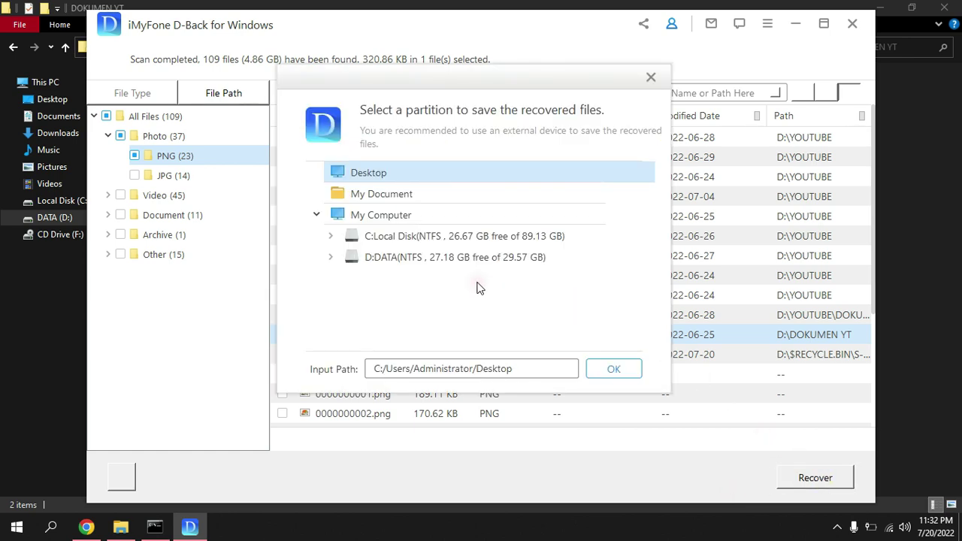
{"action": "left_click", "coordinate": [390, 257]}
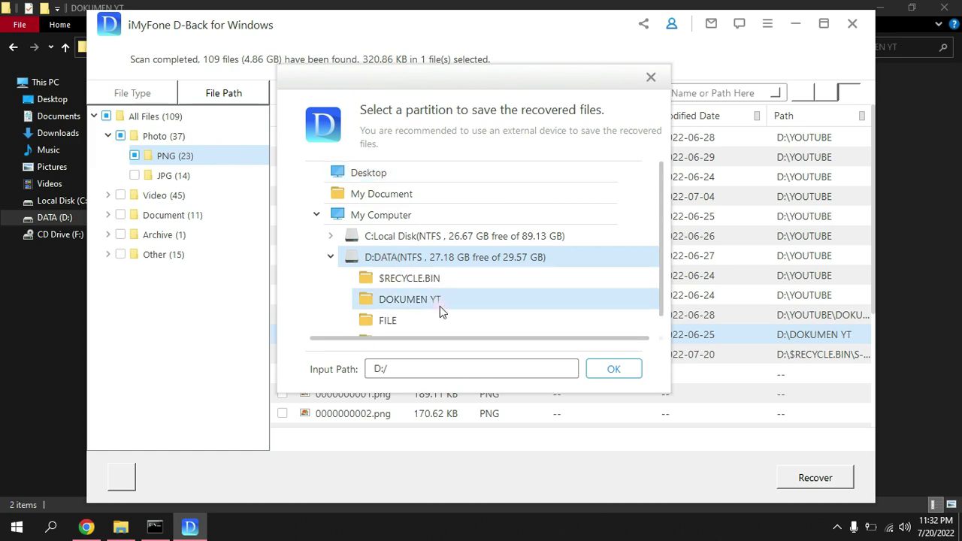
{"action": "left_click", "coordinate": [385, 324]}
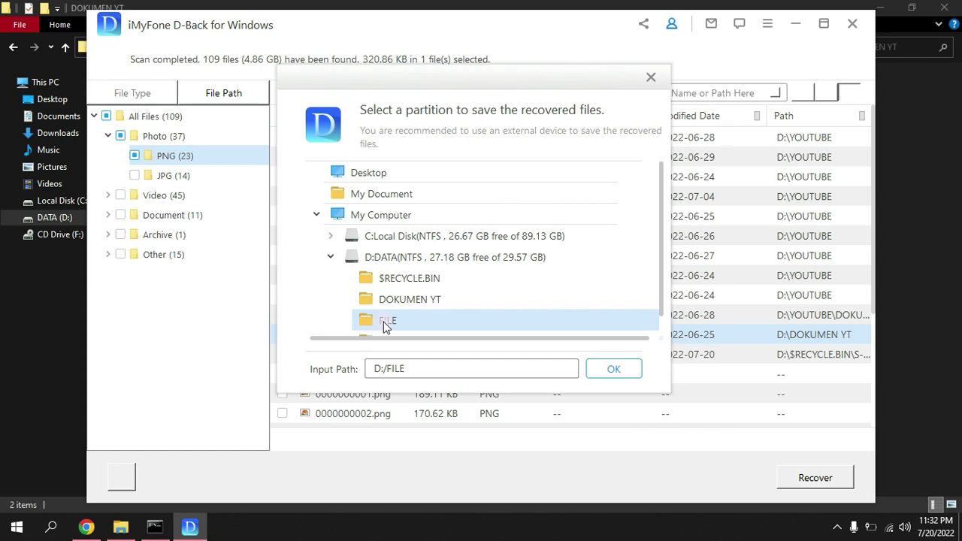
{"action": "left_click", "coordinate": [617, 369]}
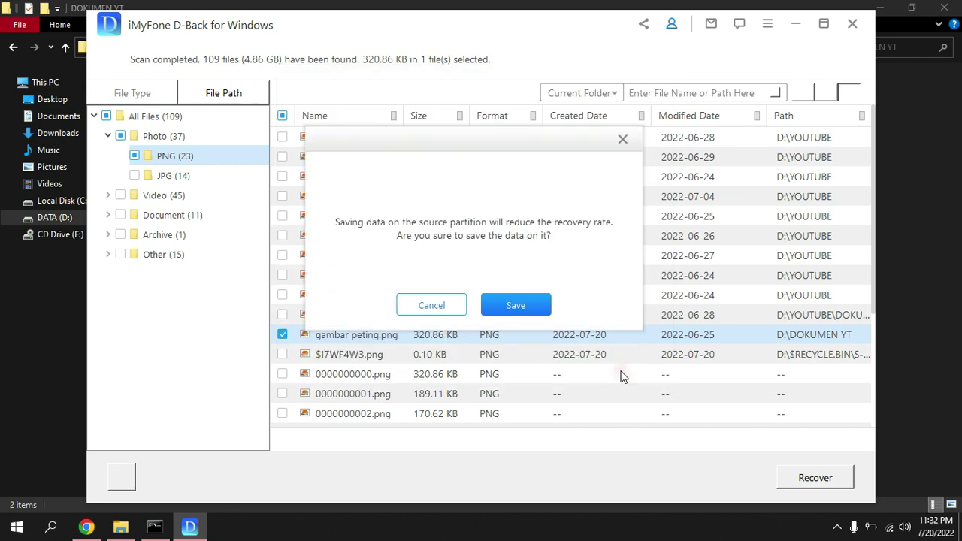
{"action": "left_click", "coordinate": [527, 306]}
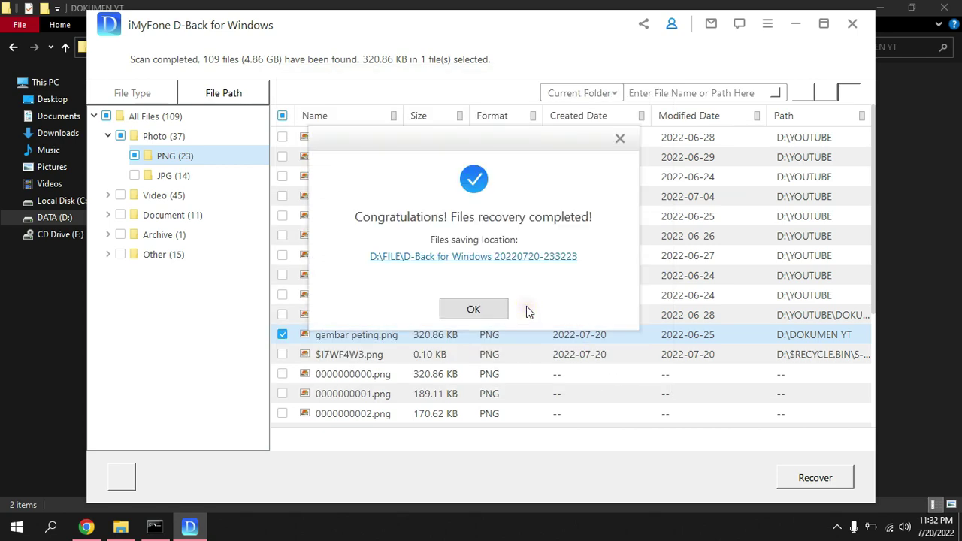
{"action": "left_click", "coordinate": [483, 309]}
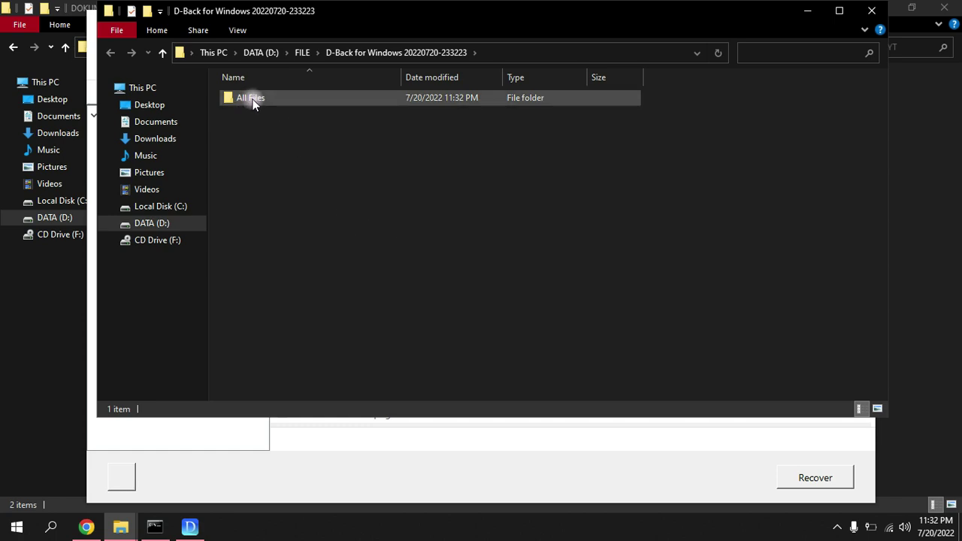
Maximize the recovery folder window, browse through All Files, Photo and PNG, and open the recovered image
{"action": "left_click", "coordinate": [843, 9]}
{"action": "double_click", "coordinate": [171, 97]}
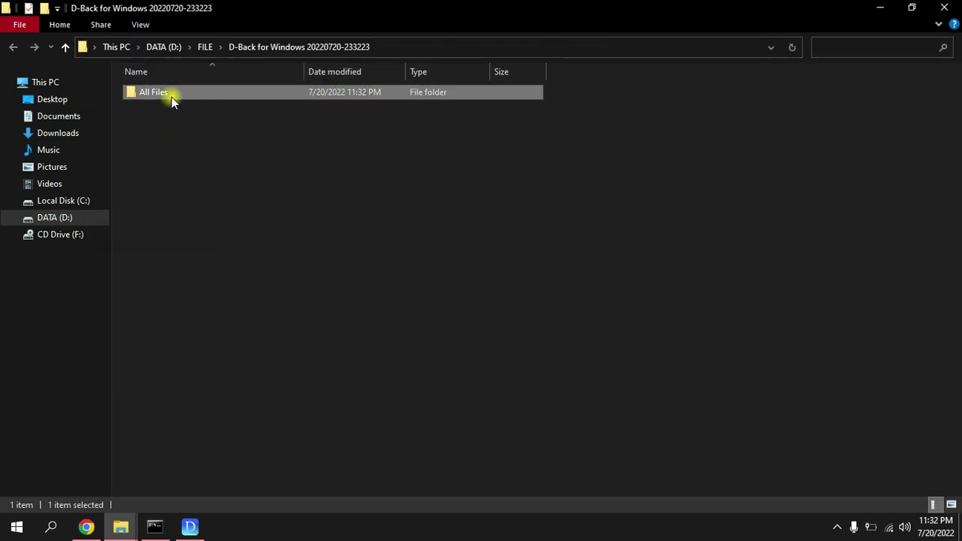
{"action": "double_click", "coordinate": [172, 97]}
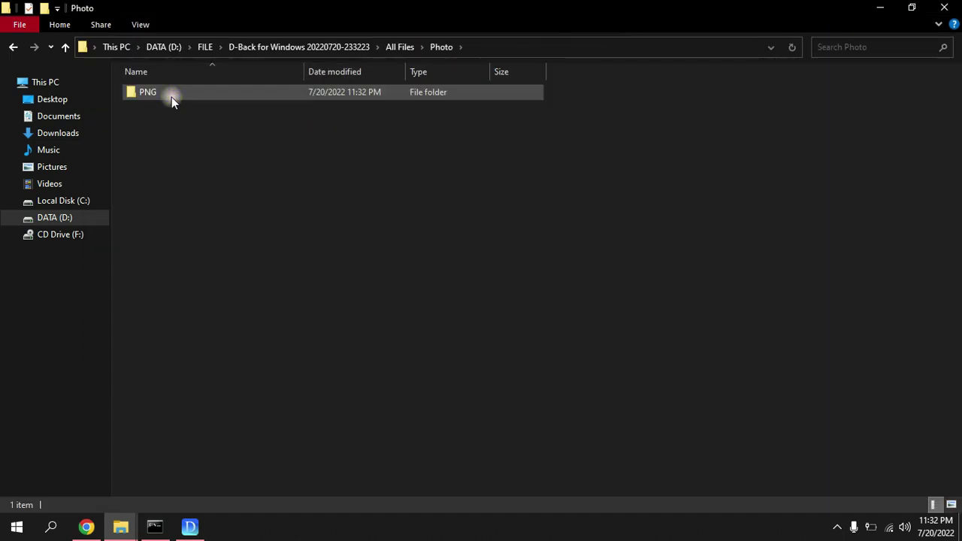
{"action": "double_click", "coordinate": [171, 97]}
{"action": "double_click", "coordinate": [171, 97]}
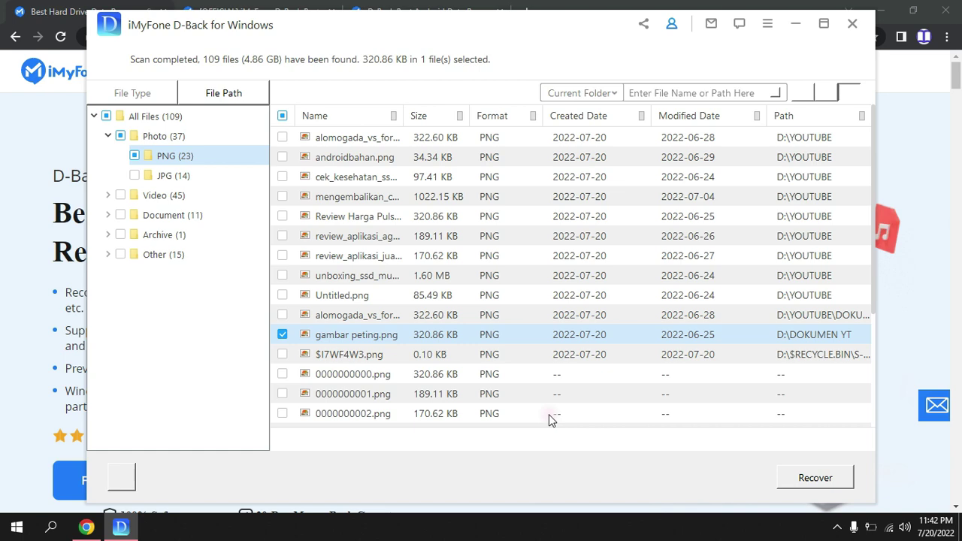
Switch to Chrome and examine the iMyFone D-Back product pages for hard drive, iPhone and Android data recovery
{"action": "left_click", "coordinate": [1, 296]}
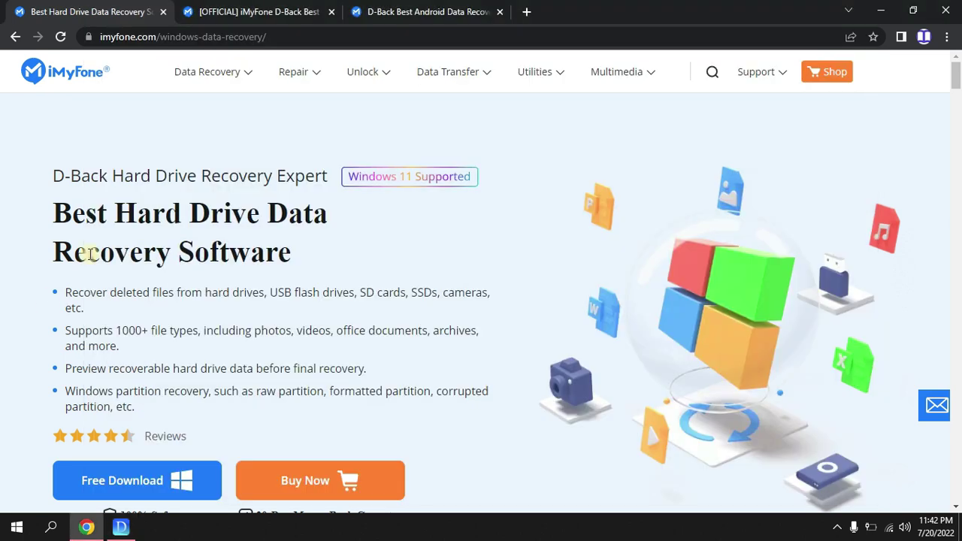
{"action": "mouse_move", "coordinate": [957, 78]}
{"action": "left_mouse_down"}
{"action": "mouse_move", "coordinate": [957, 112]}
{"action": "mouse_move", "coordinate": [958, 70]}
{"action": "left_mouse_up"}
{"action": "left_click", "coordinate": [248, 11]}
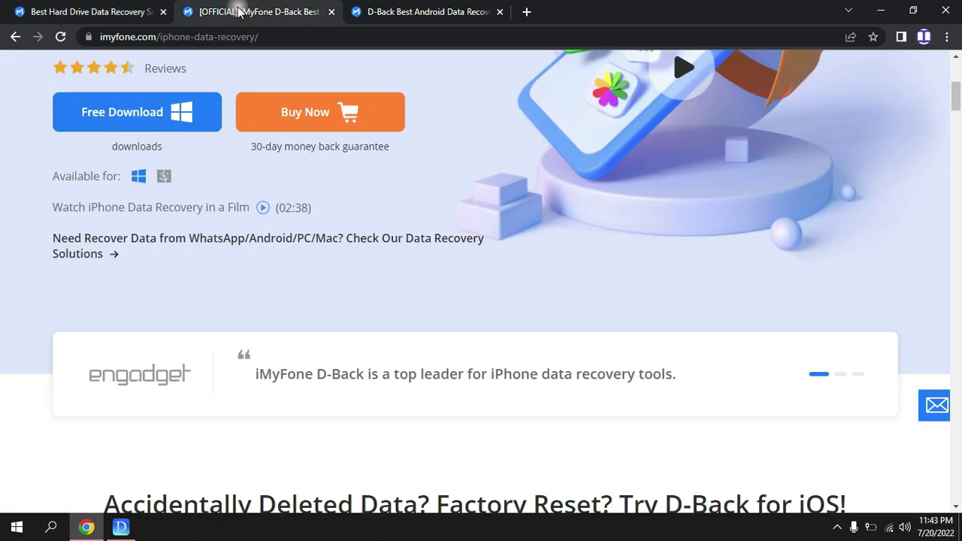
{"action": "left_click_drag", "start_coordinate": [956, 93], "coordinate": [957, 72]}
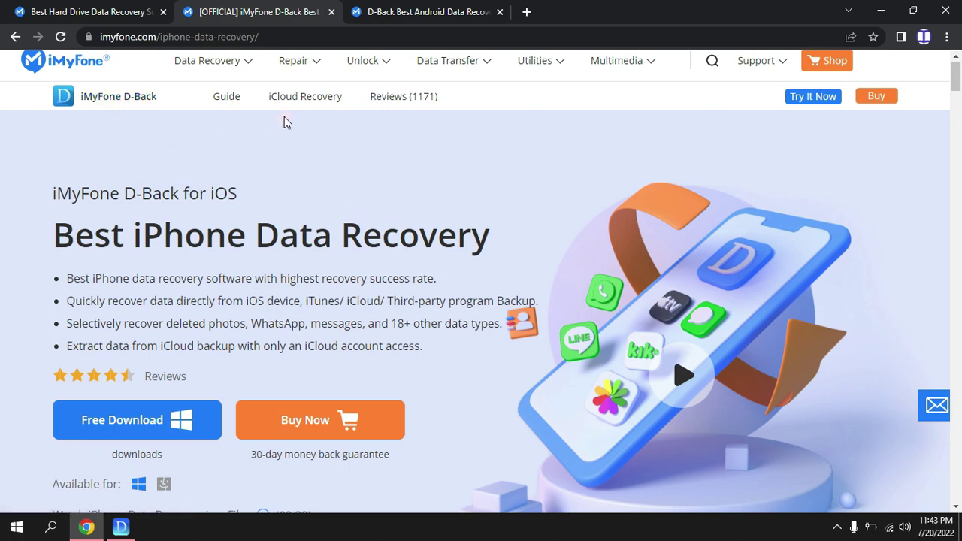
{"action": "left_click", "coordinate": [404, 11]}
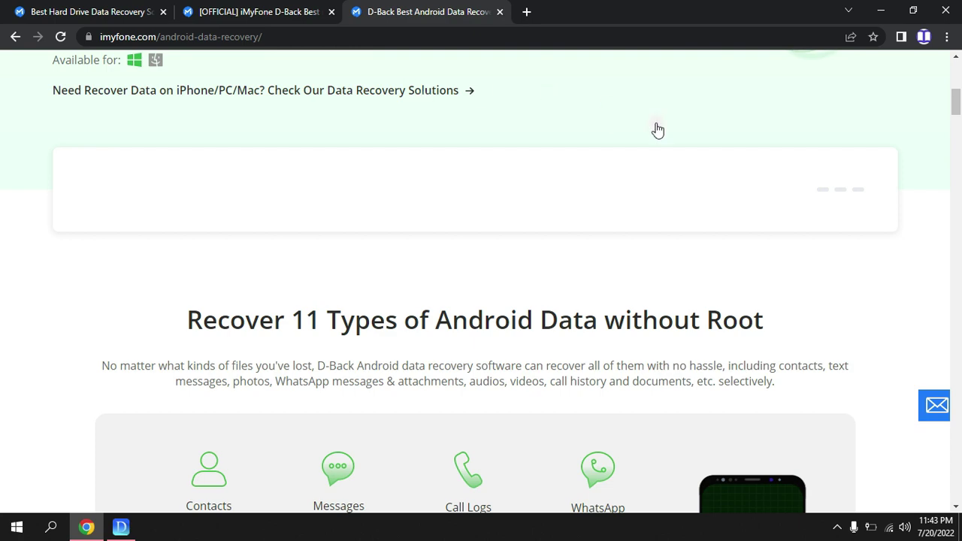
{"action": "left_click_drag", "start_coordinate": [956, 112], "coordinate": [958, 71]}
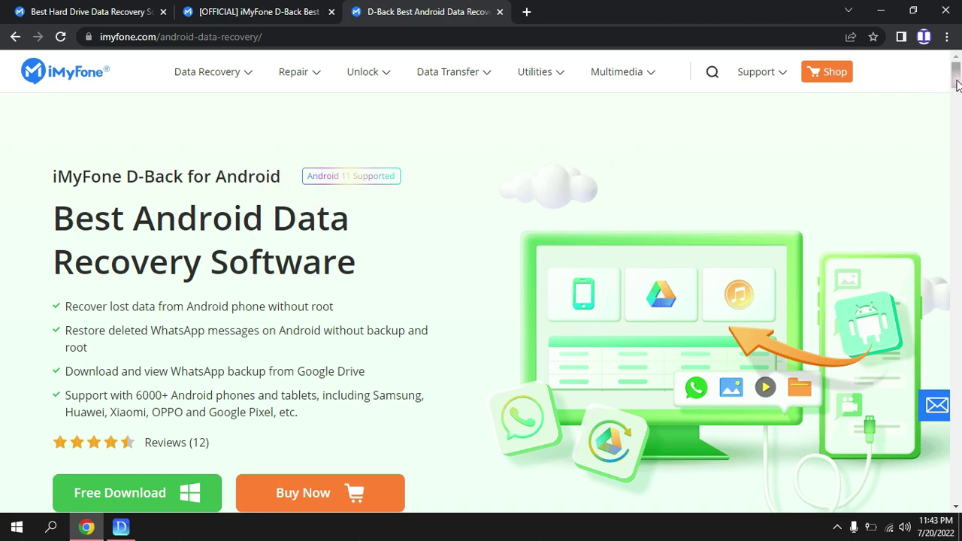
{"action": "left_click_drag", "start_coordinate": [956, 85], "coordinate": [957, 129]}
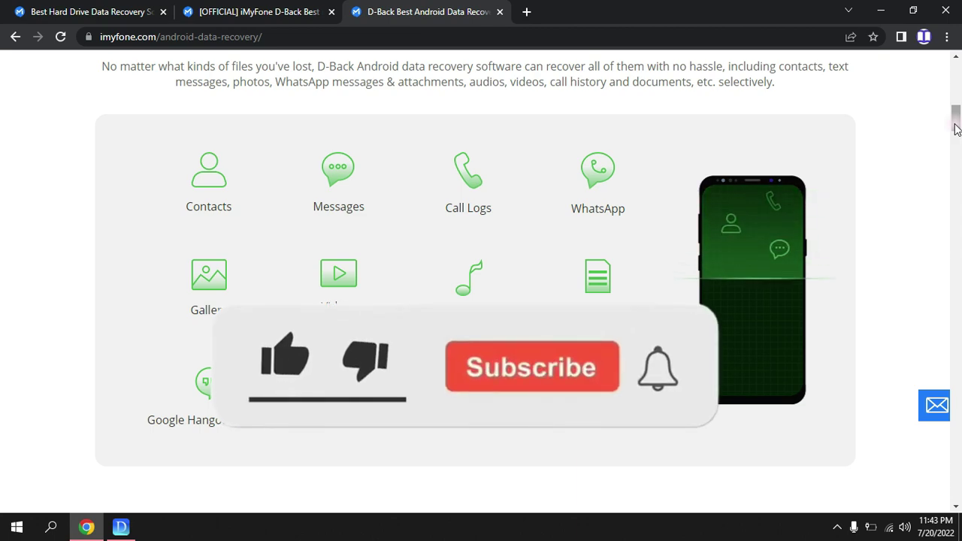
{"action": "left_click_drag", "start_coordinate": [956, 129], "coordinate": [957, 138]}
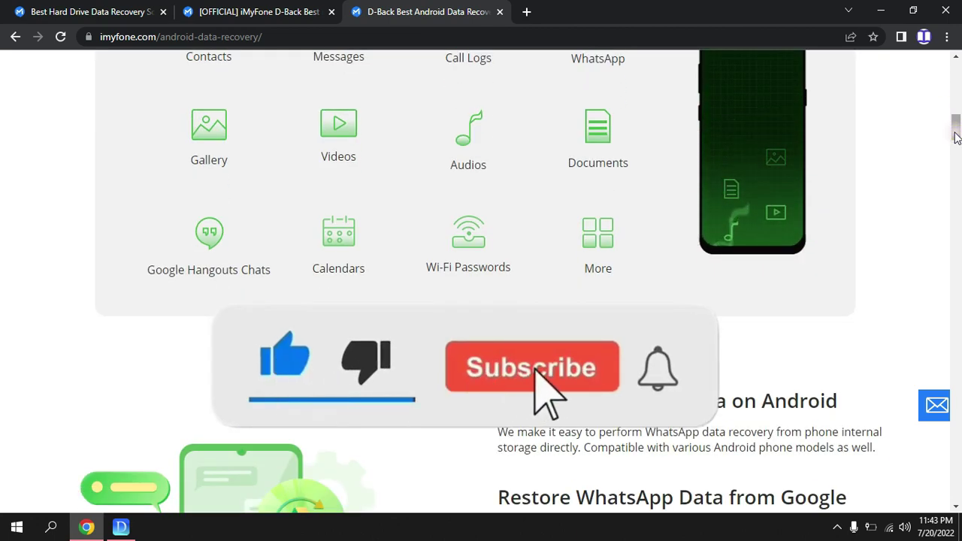